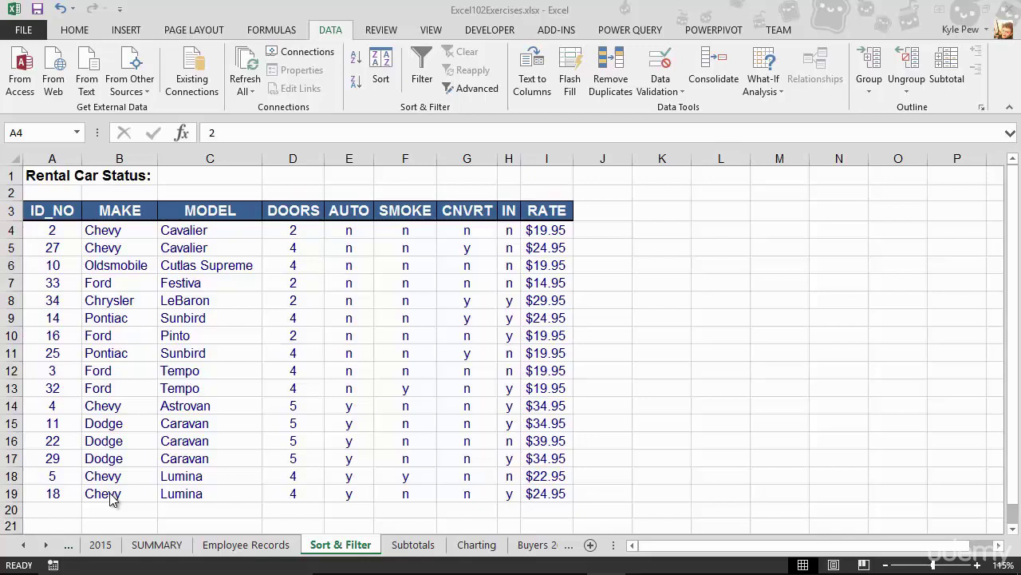
- Select the Make column range B4:B30
left_click(108, 226)
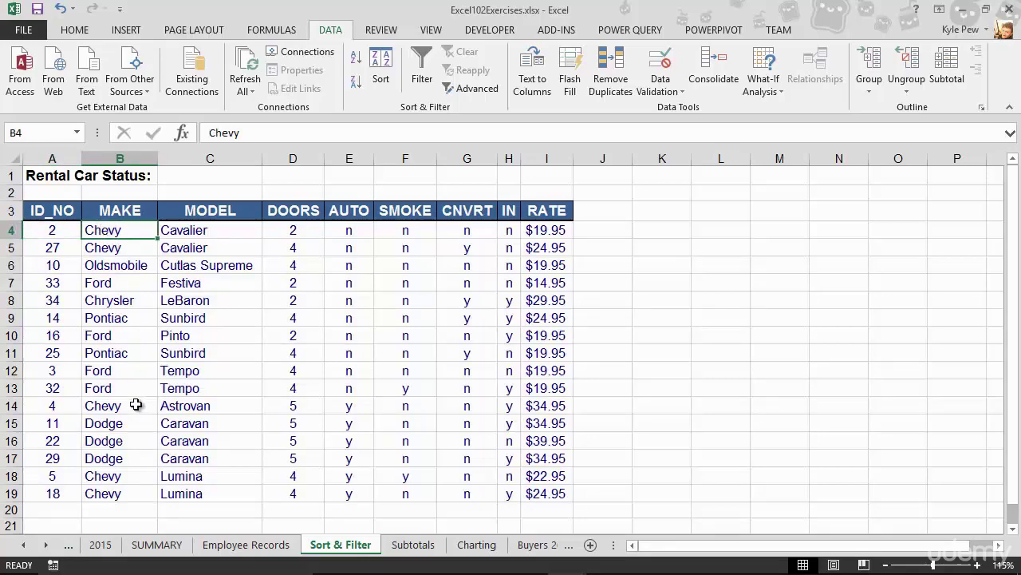
scroll(136, 405, "down", 2)
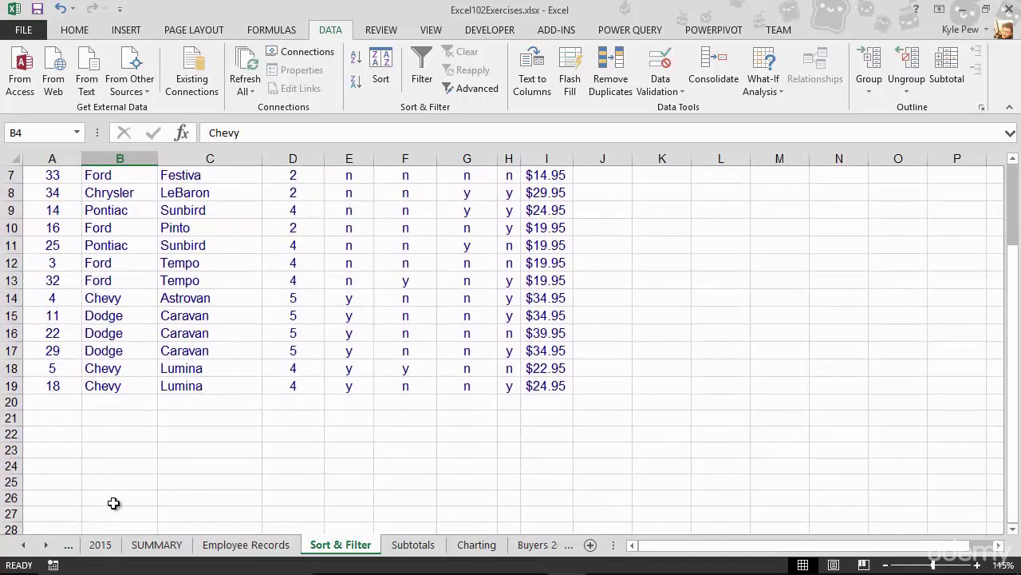
scroll(113, 503, "down", 1)
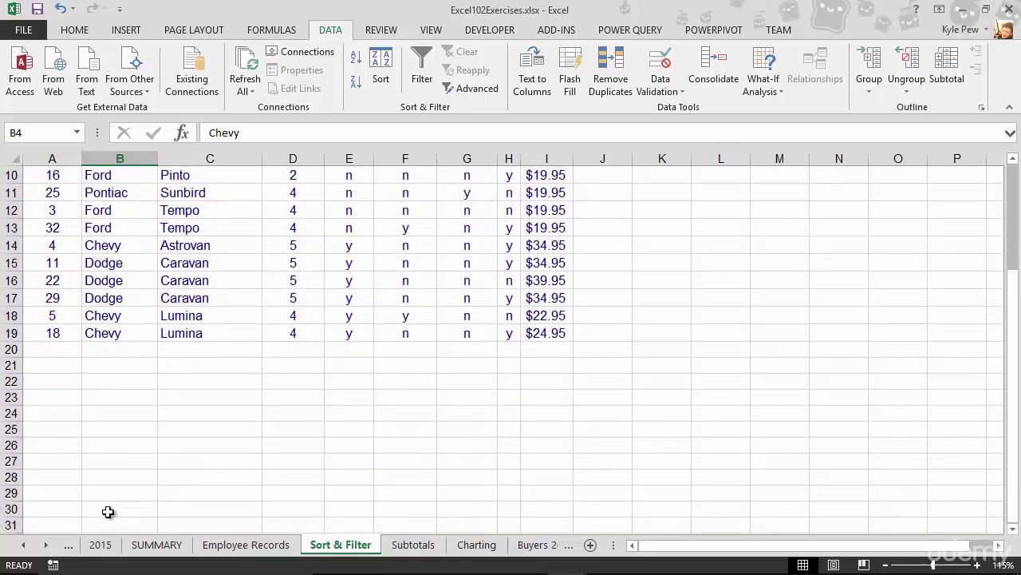
left_click(107, 511, "shift")
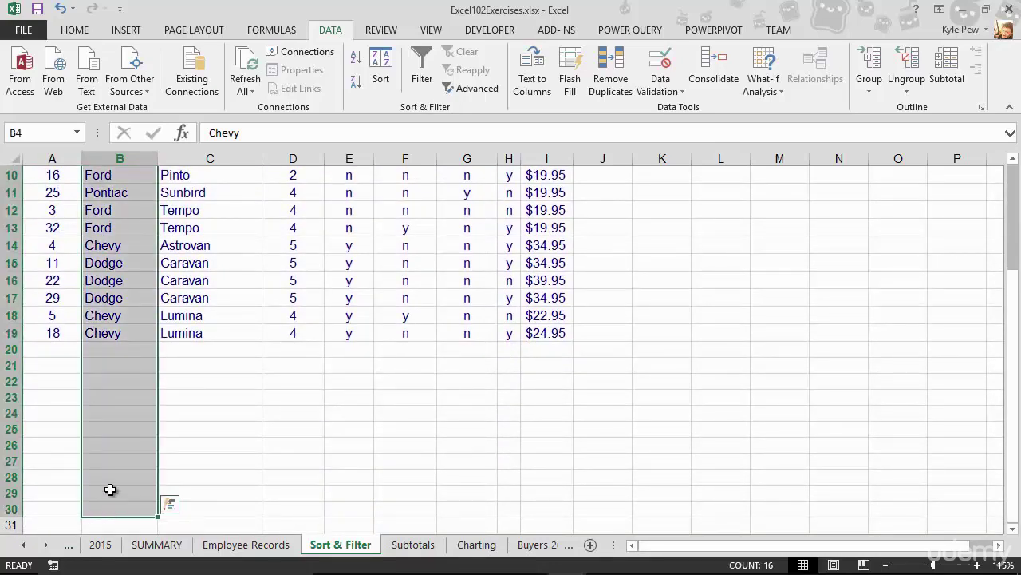
scroll(110, 489, "up", 3)
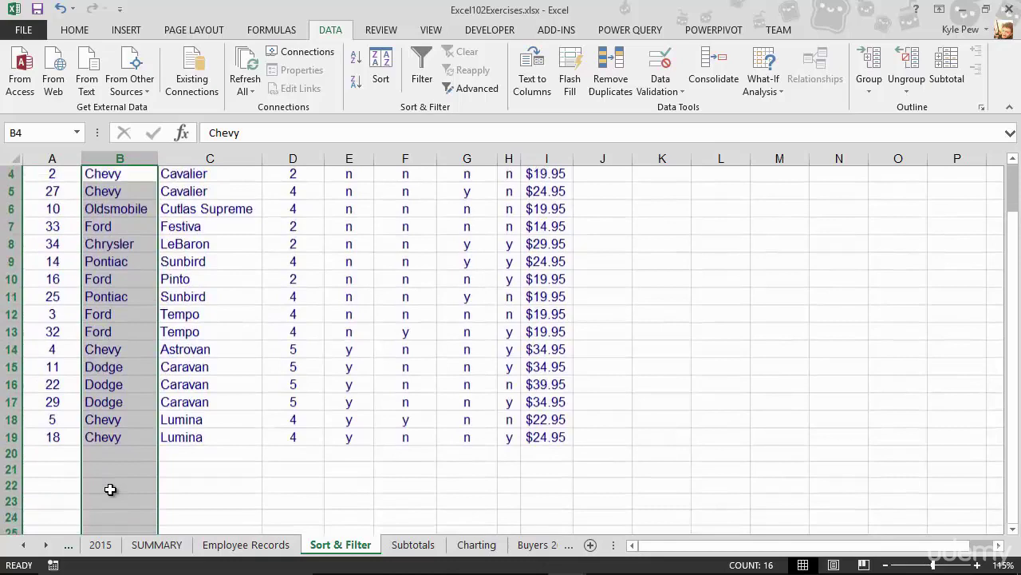
scroll(110, 489, "down", 4)
scroll(111, 489, "down", 1)
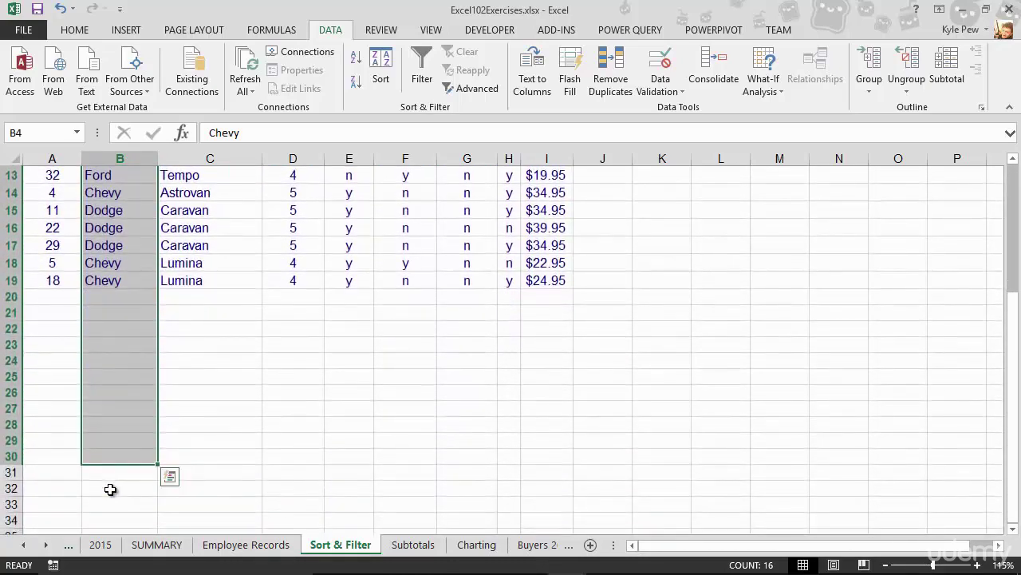
scroll(110, 489, "up", 4)
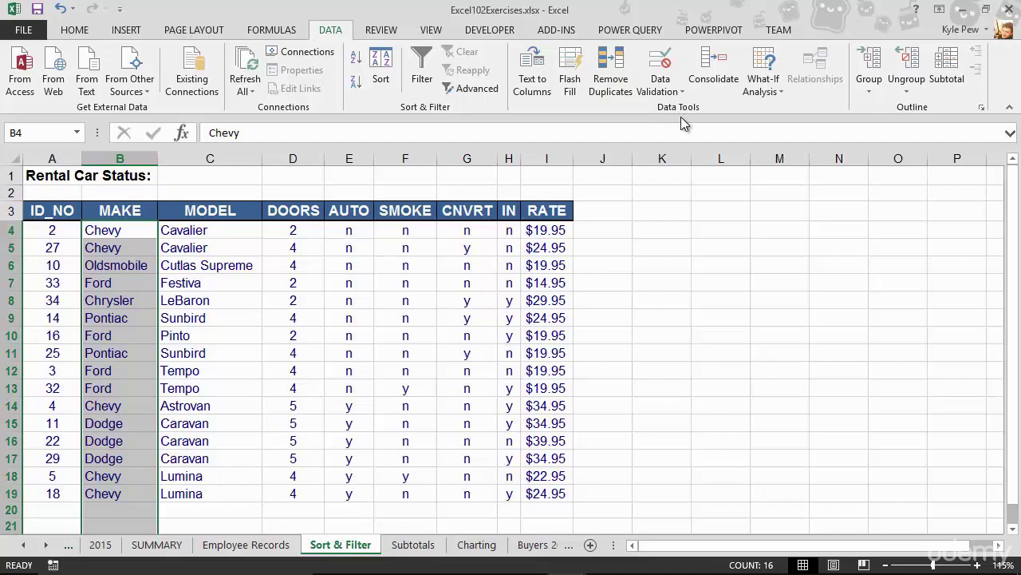
- Open Data Validation for the selected Make cells and set Allow to List
left_click(663, 91)
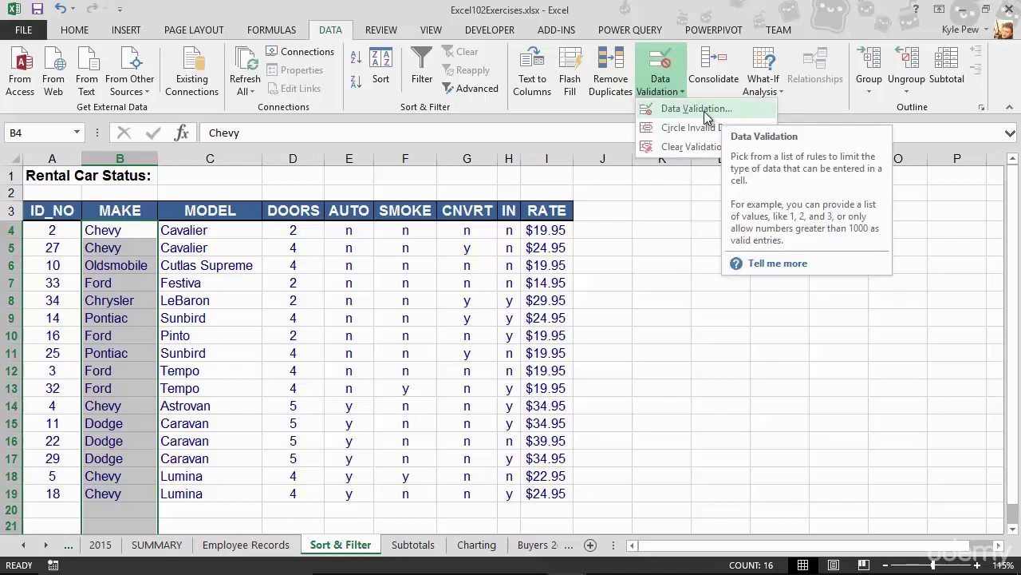
left_click(697, 111)
left_click_drag(745, 223, 239, 159)
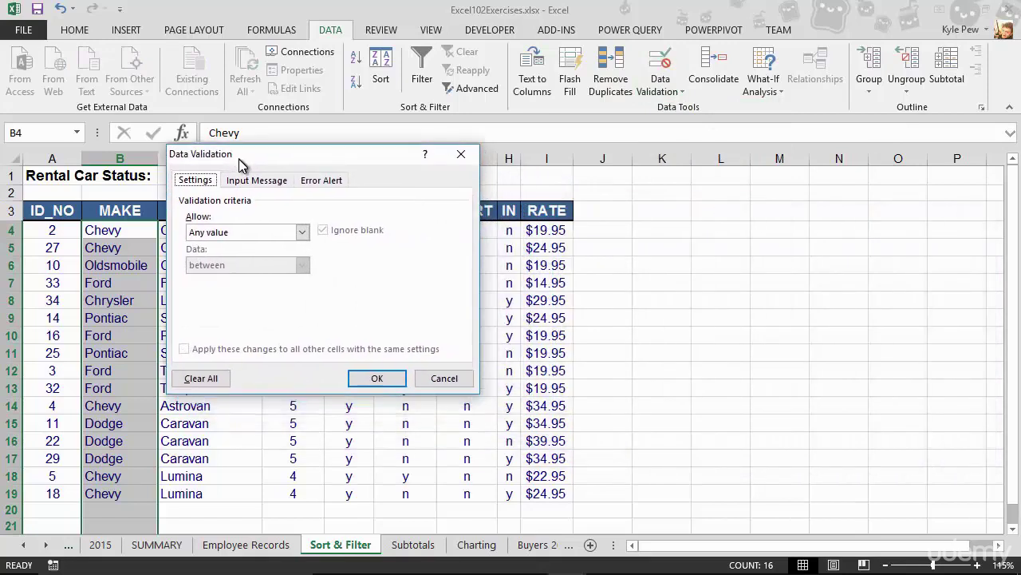
left_click(206, 232)
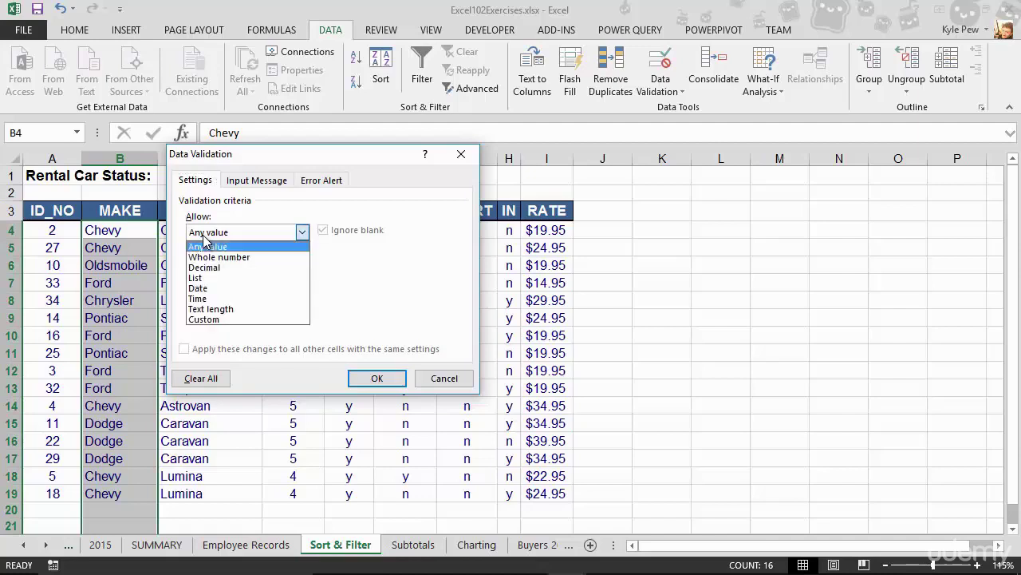
left_click(204, 277)
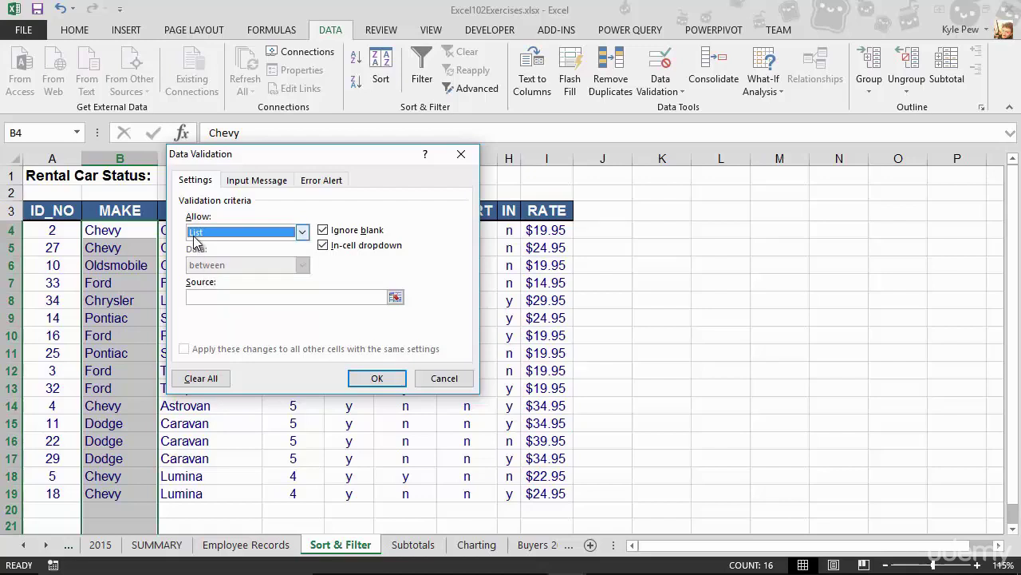
- Enter 'Chevy, Ford, Pontiac, Dodge' as the list source and apply the validation
left_click(191, 297)
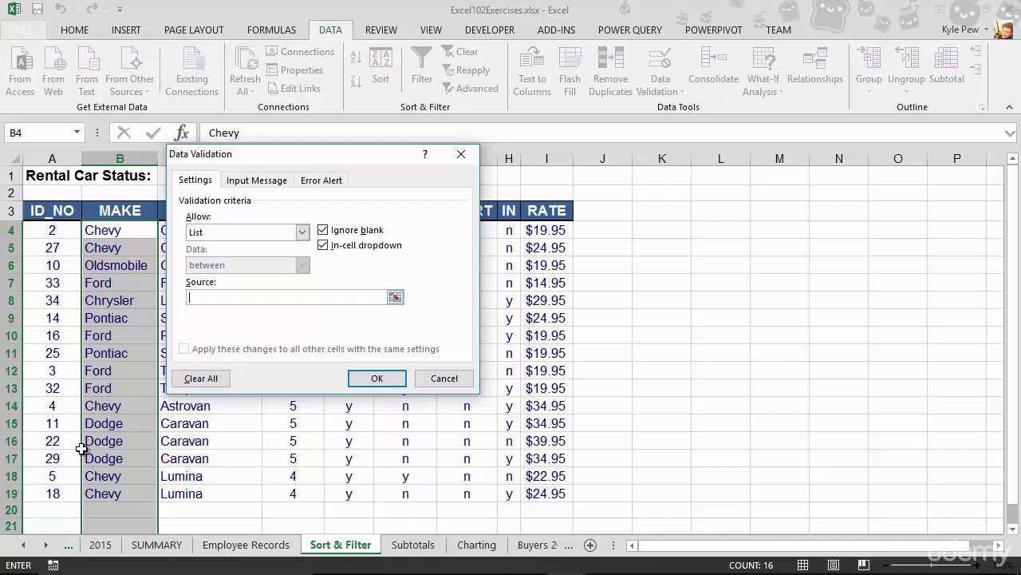
type("Chevy, Ford, Pontiac")
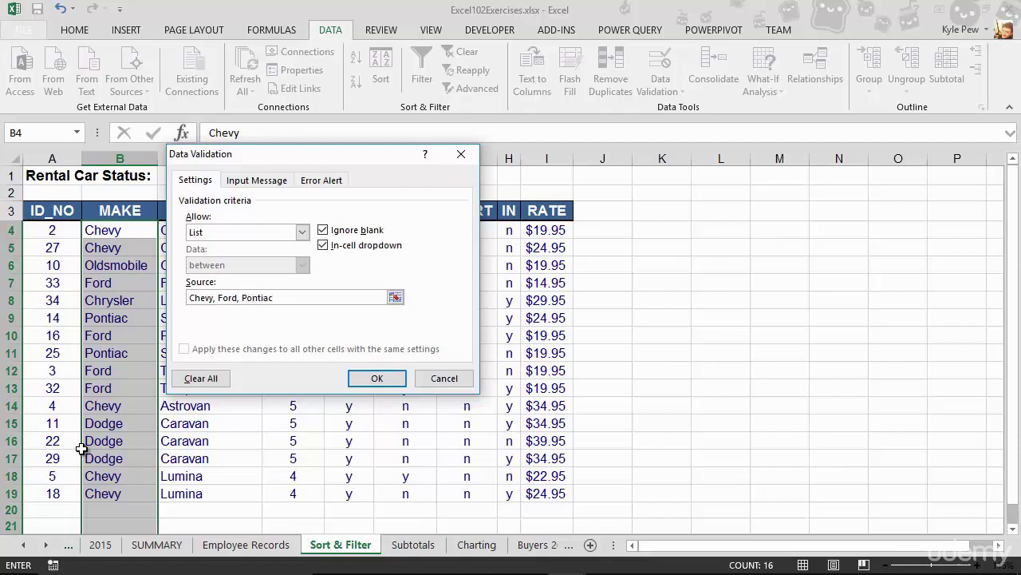
type(", Dodge")
left_click(363, 378)
- Add row 20 with ID 100, make Ford picked from the dropdown, and model Mustang
scroll(141, 333, "down", 2)
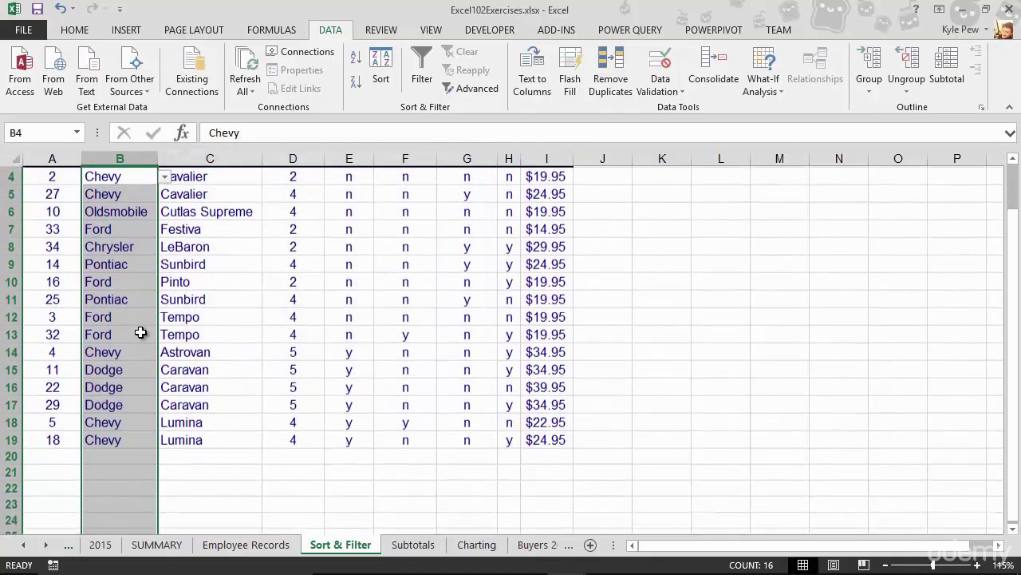
left_click(40, 406)
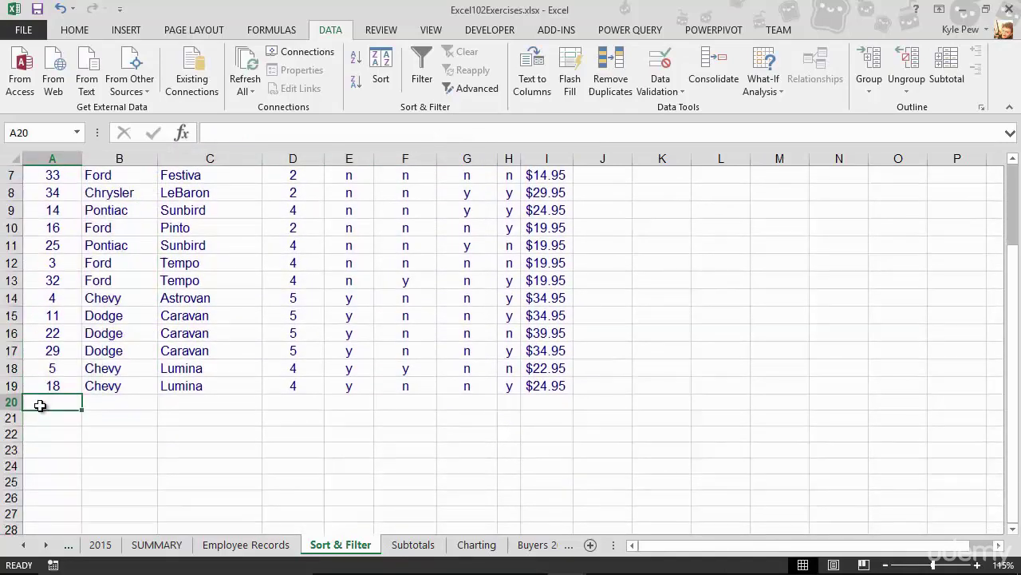
type("100")
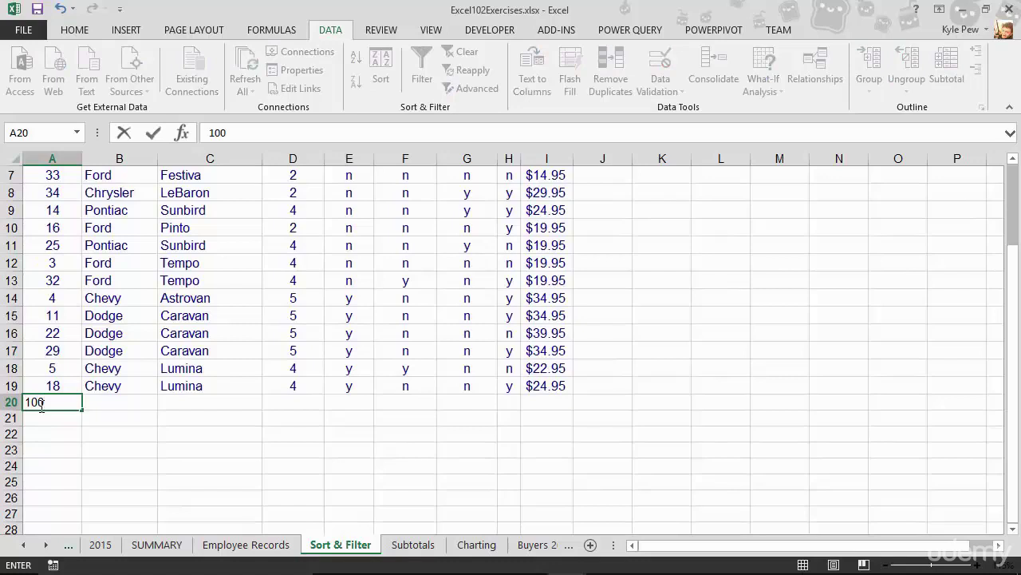
key("Tab")
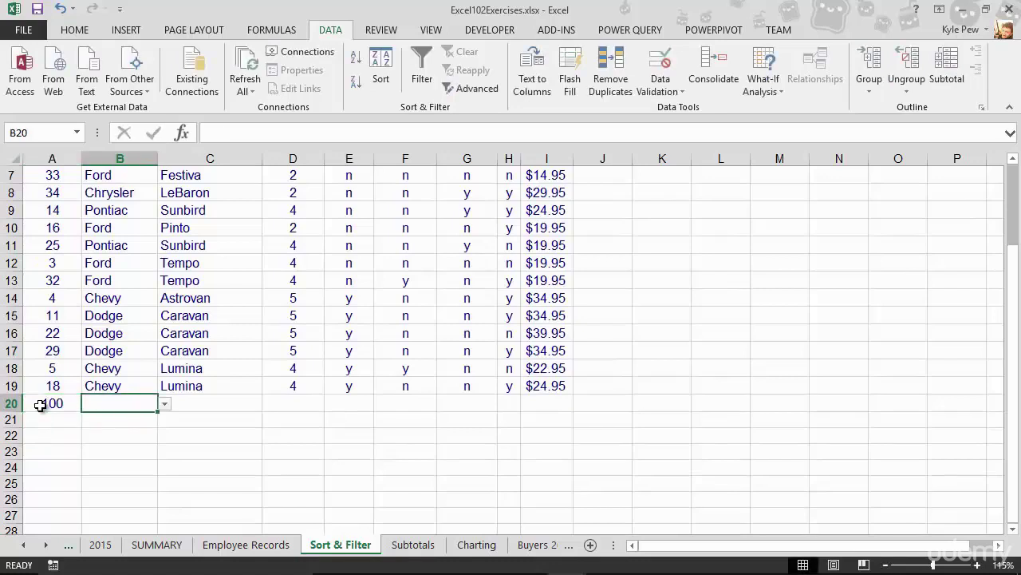
left_click(163, 405)
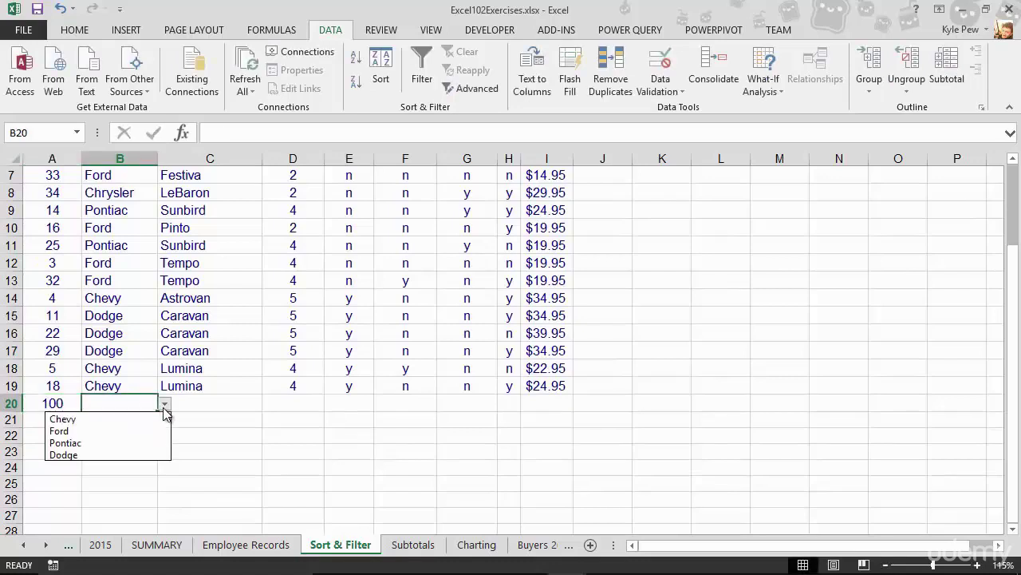
left_click(64, 431)
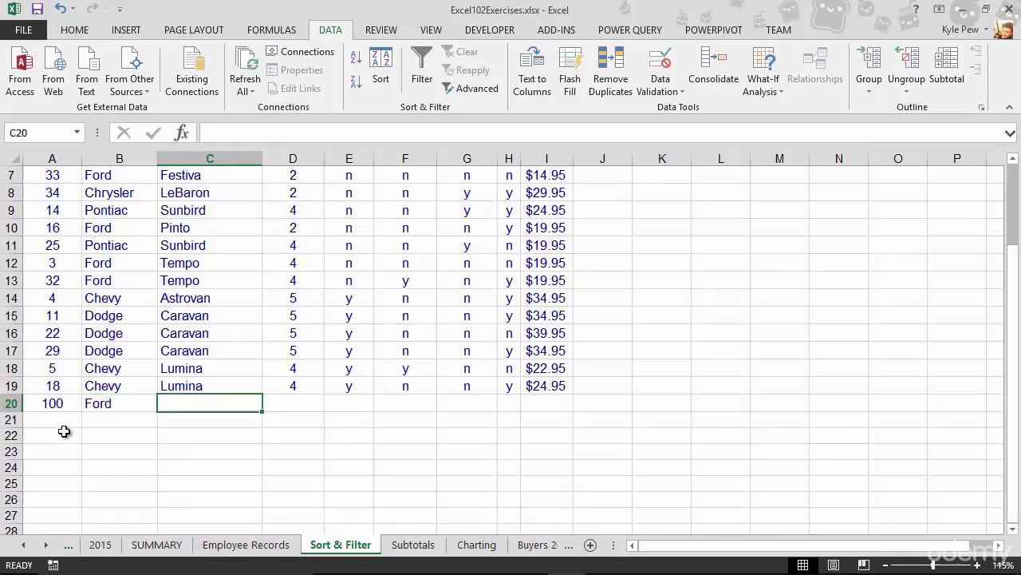
type("Mustang")
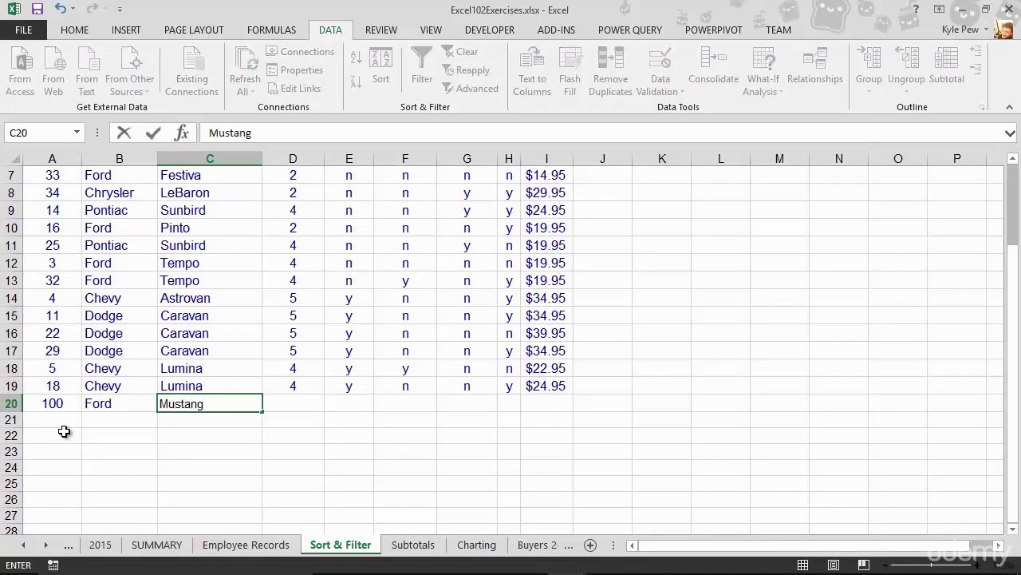
key("Tab")
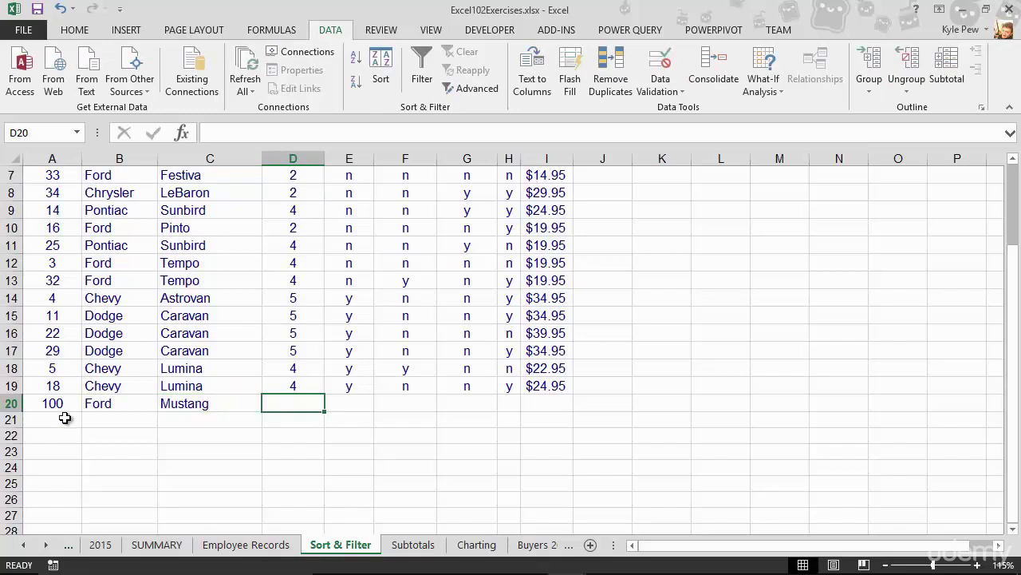
- Start row 21 with ID 110 and type Porsche as its make
left_click(66, 418)
type("110")
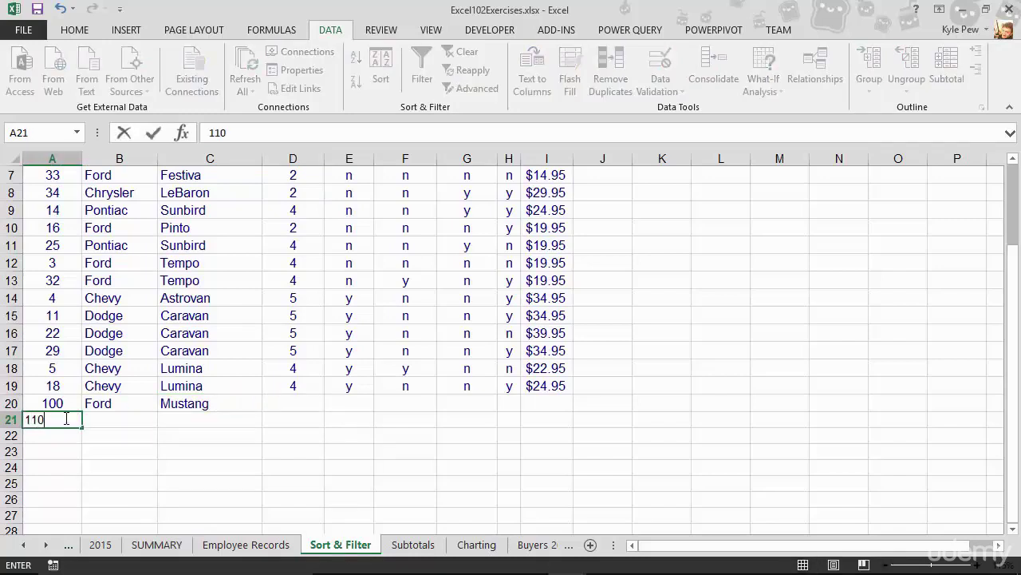
key("Tab")
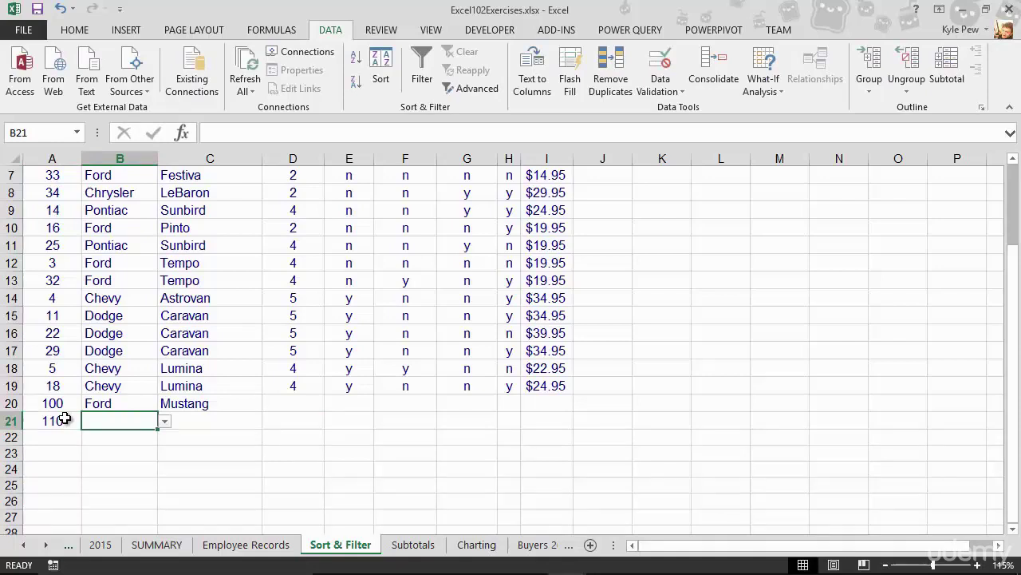
type("P")
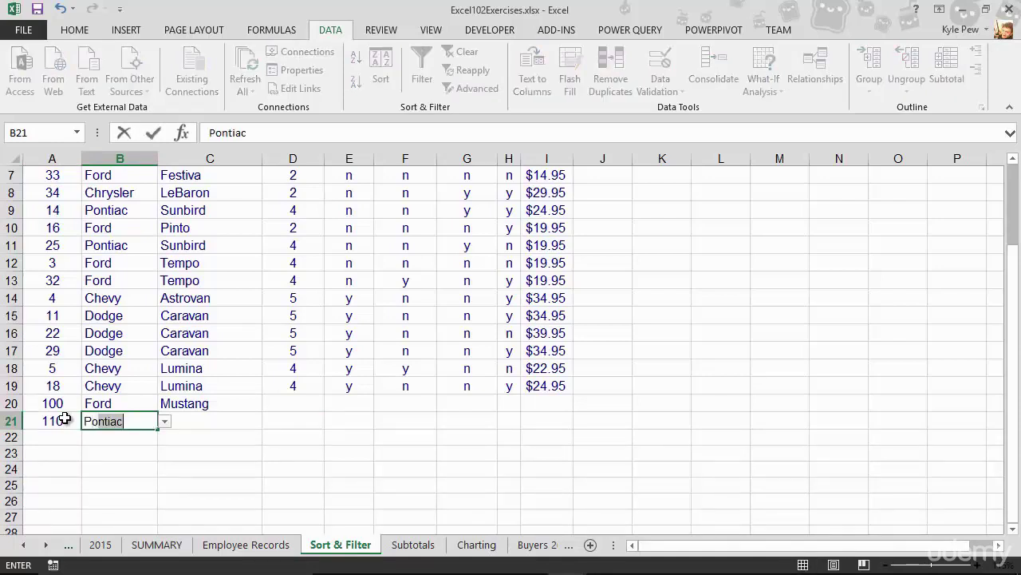
type("orsche")
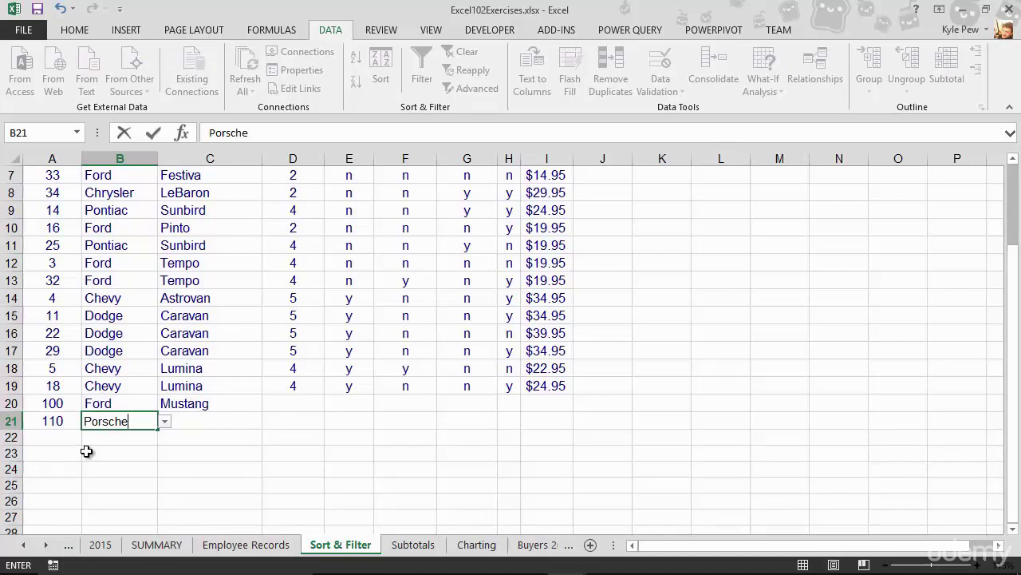
- Commit Porsche, cancel the invalid-value error, and pick Chevy from B21's dropdown instead
key("Return")
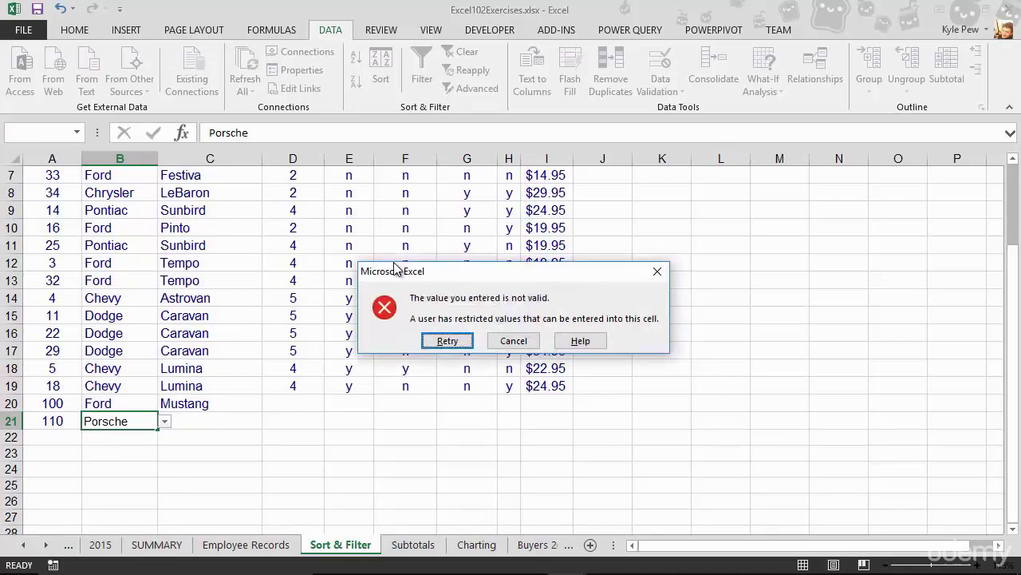
left_click_drag(399, 273, 137, 247)
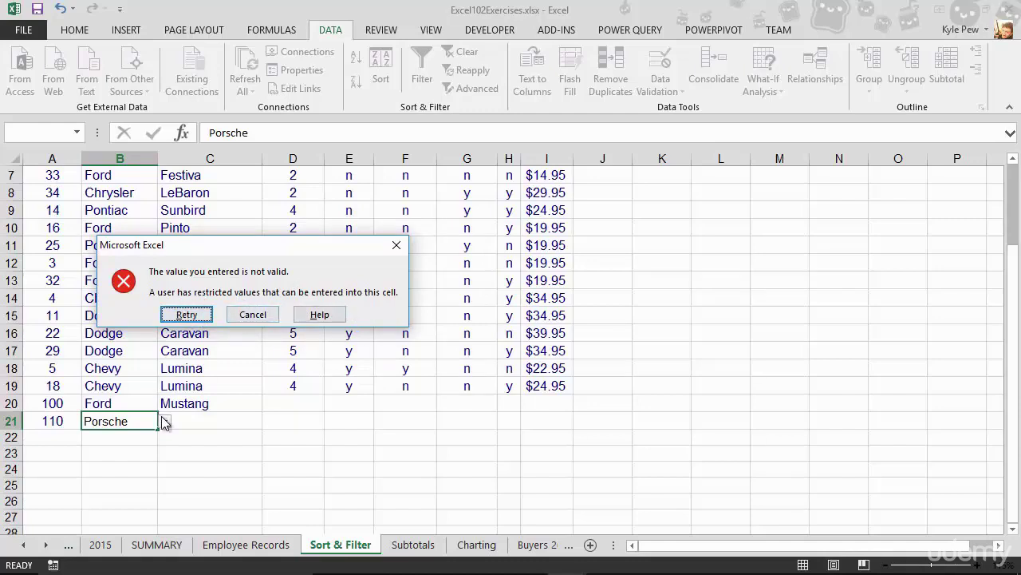
left_click(239, 313)
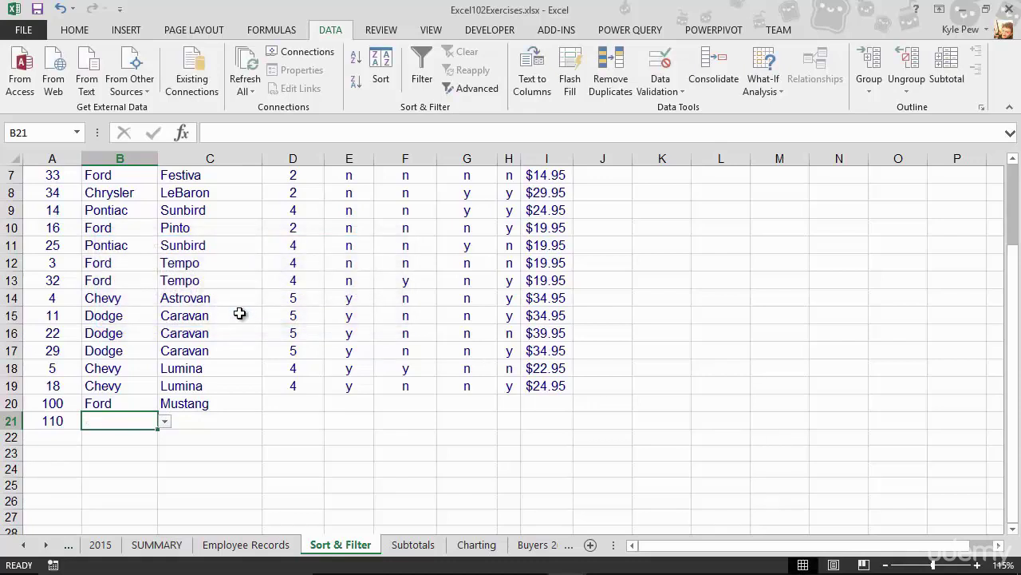
left_click(164, 421)
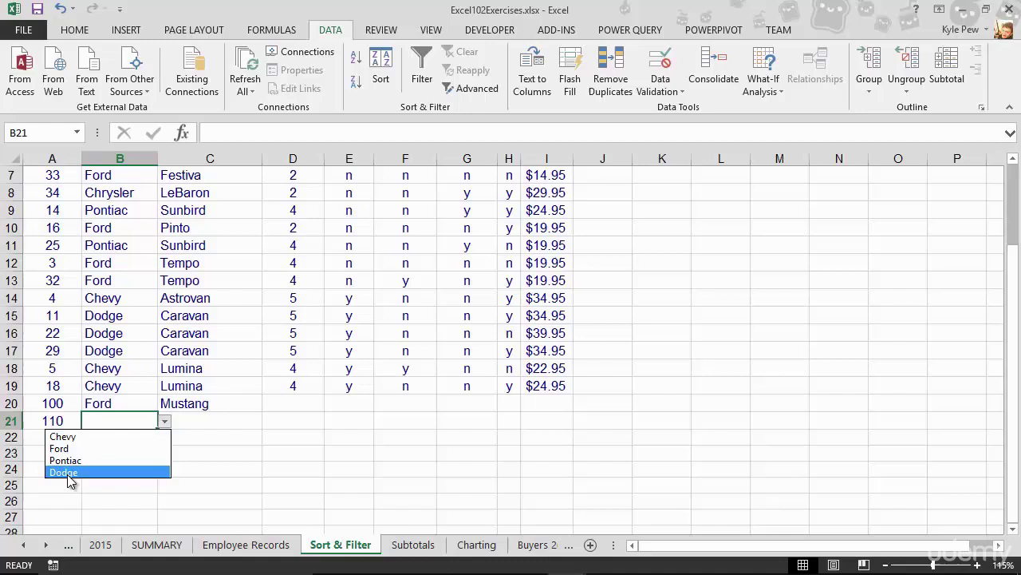
left_click(63, 443)
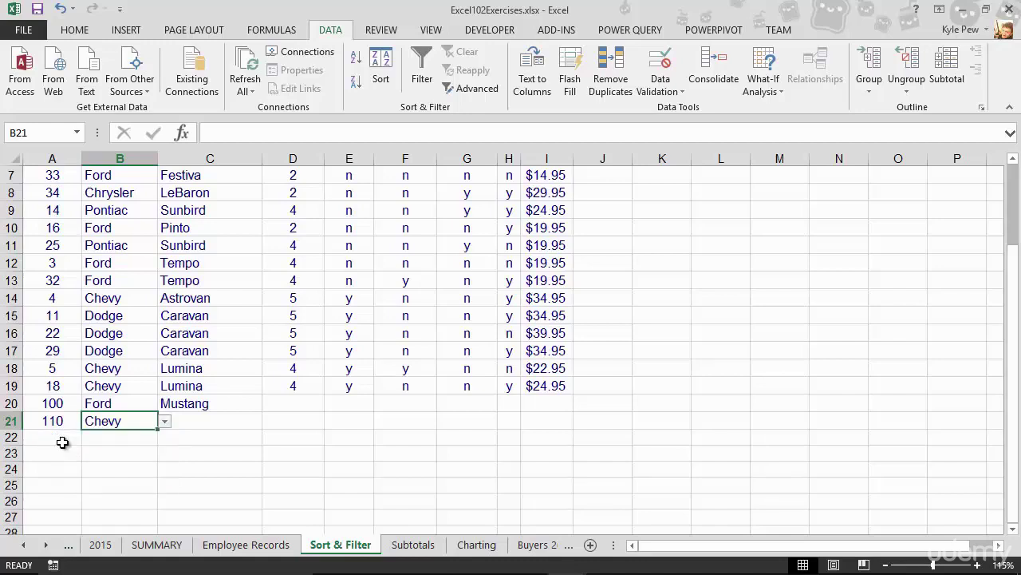
- Circle invalid data, flagging Oldsmobile in row 6 and Chrysler in row 8
scroll(130, 436, "up", 1)
scroll(130, 437, "up", 2)
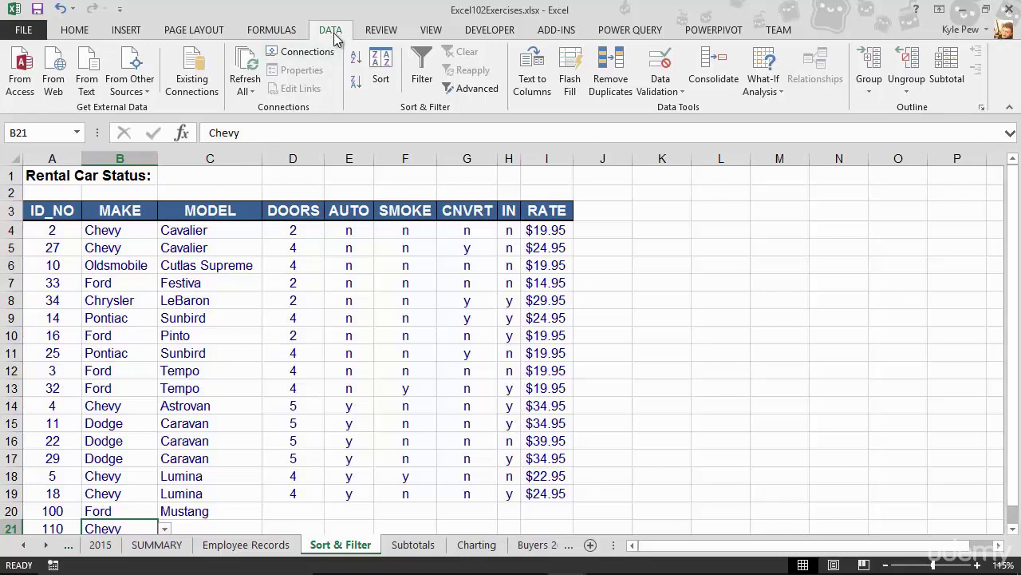
left_click(667, 92)
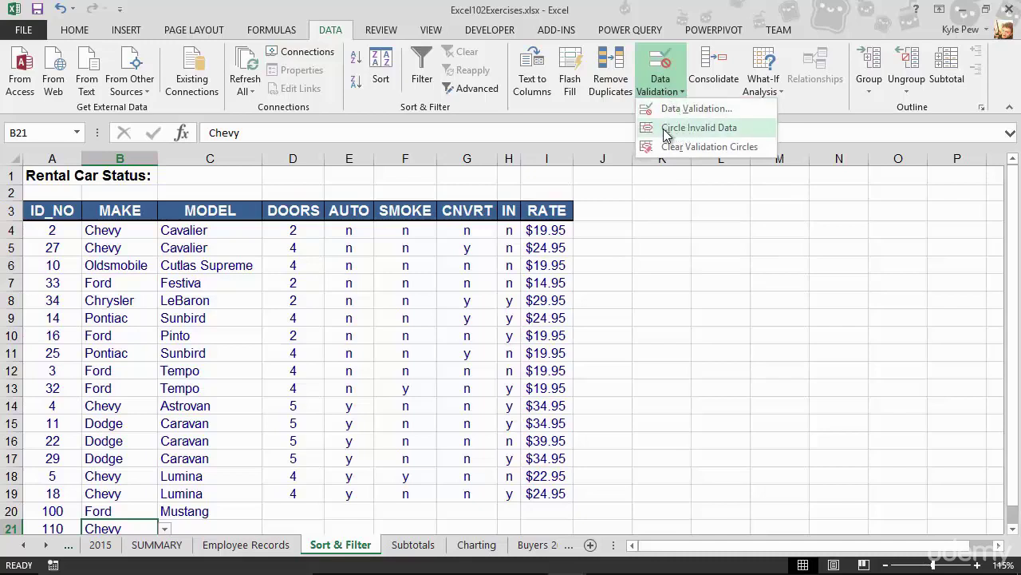
left_click(733, 134)
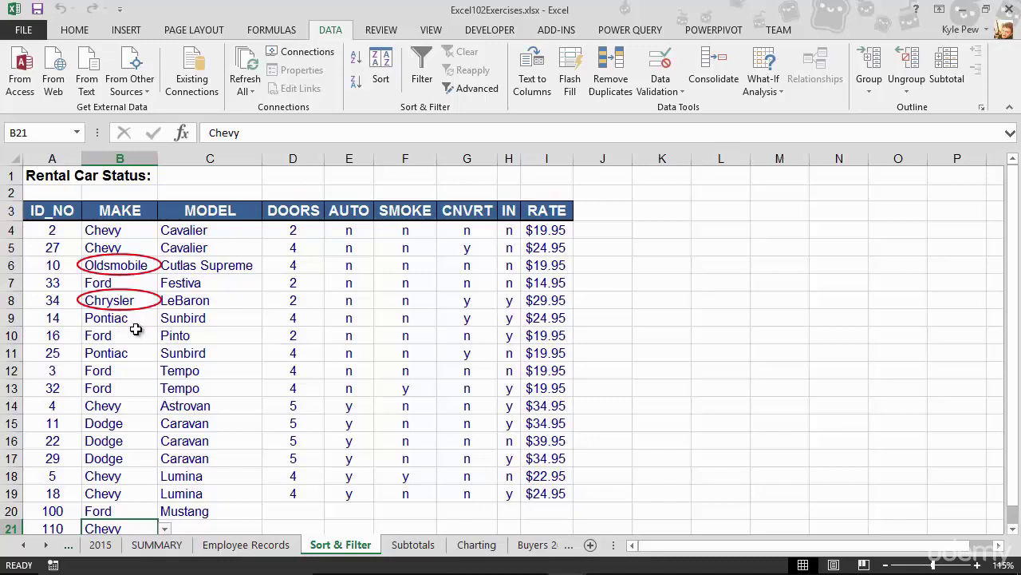
- Remove the red validation circles around Oldsmobile and Chrysler
key("ctrl+z")
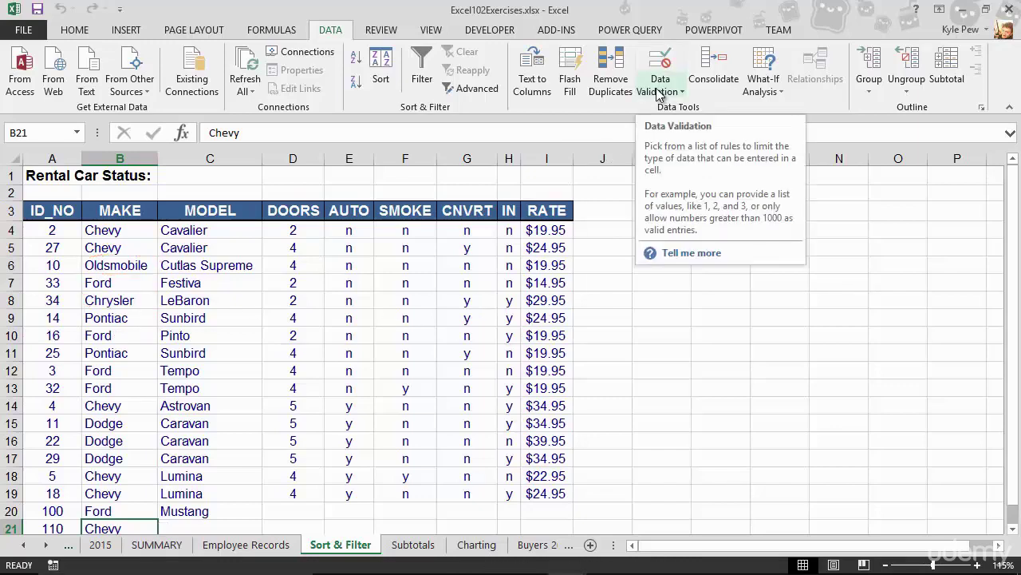